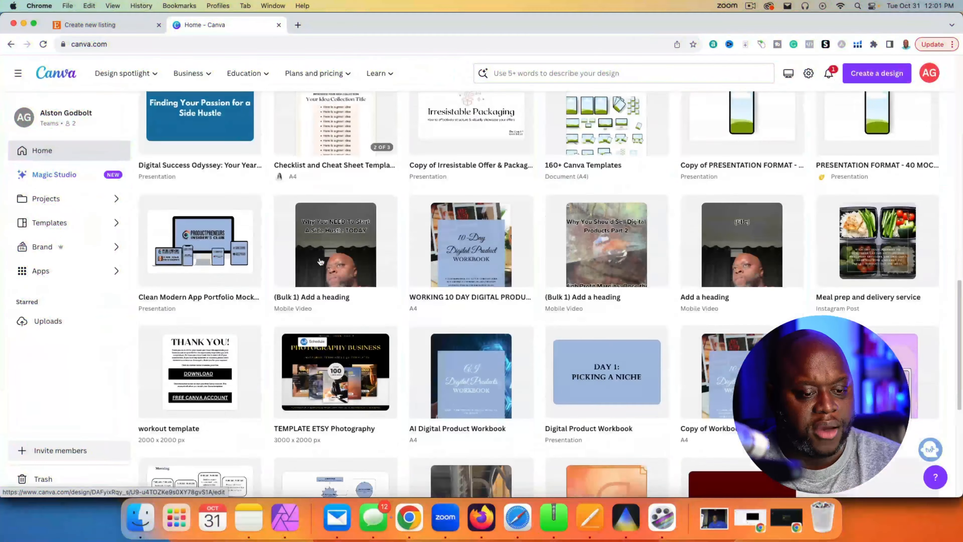
- Open the TEMPLATE ETSY Photography design and apply the Rise photo animation to the front centre template image on page 1
click(373, 365)
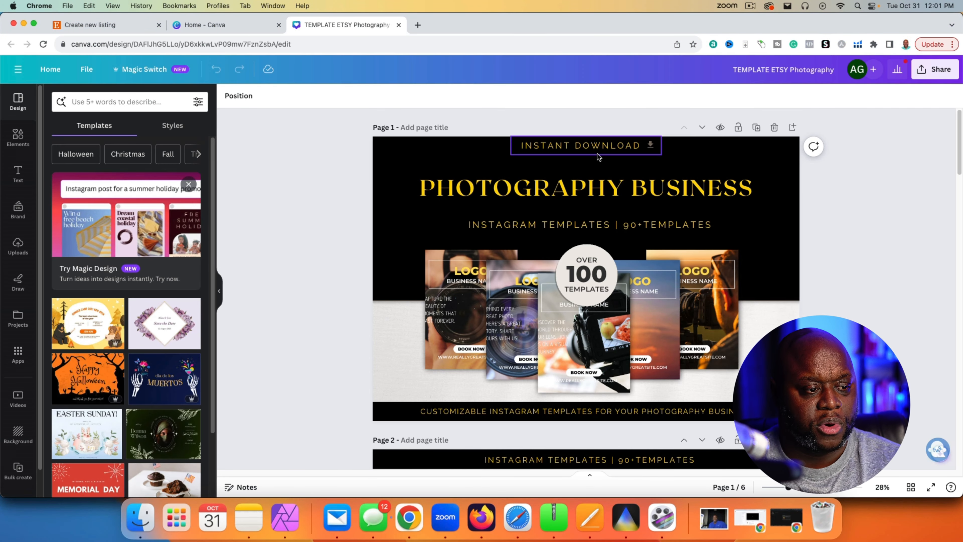
click(584, 344)
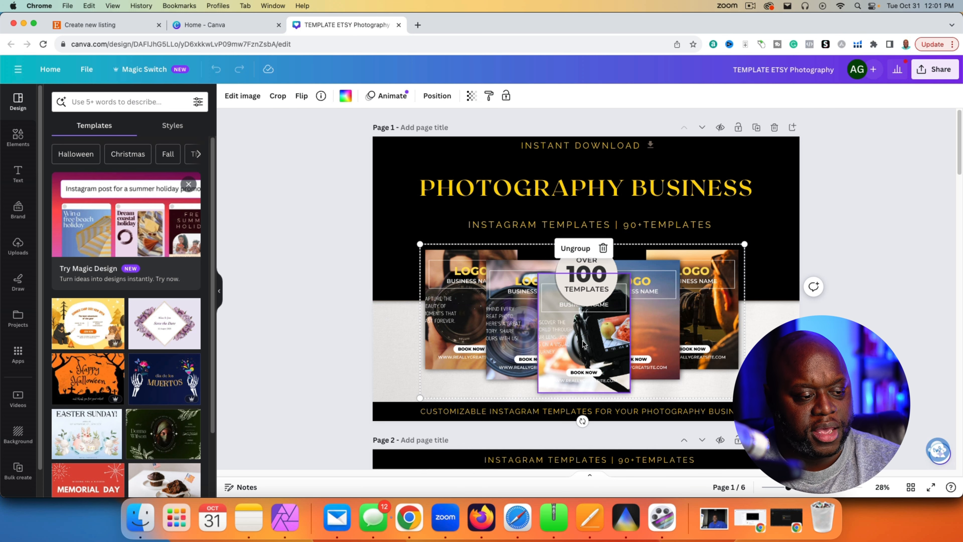
click(390, 95)
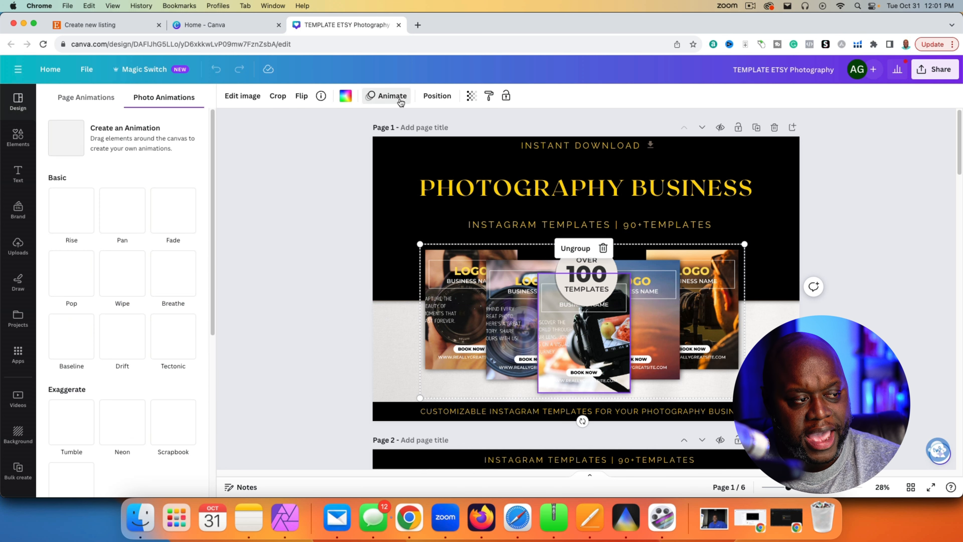
click(77, 223)
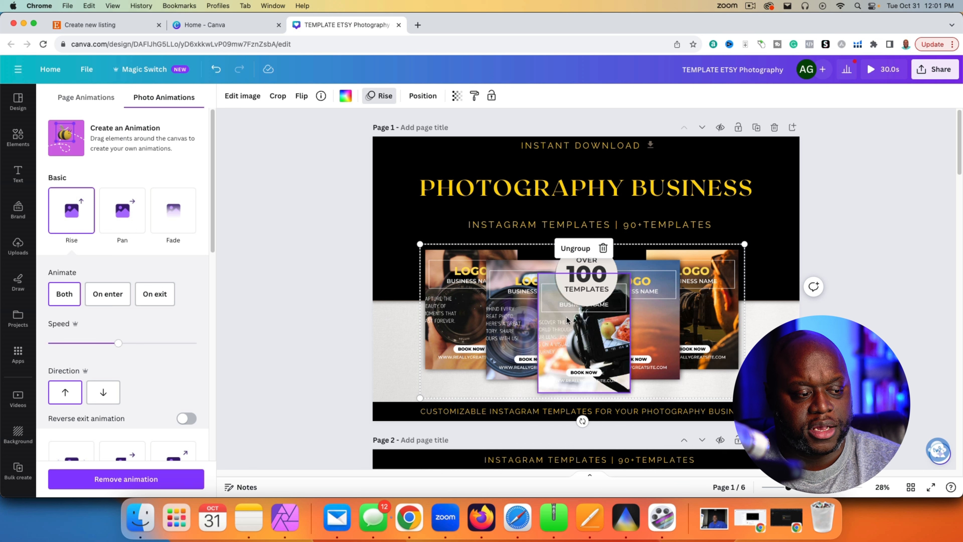
key(Escape)
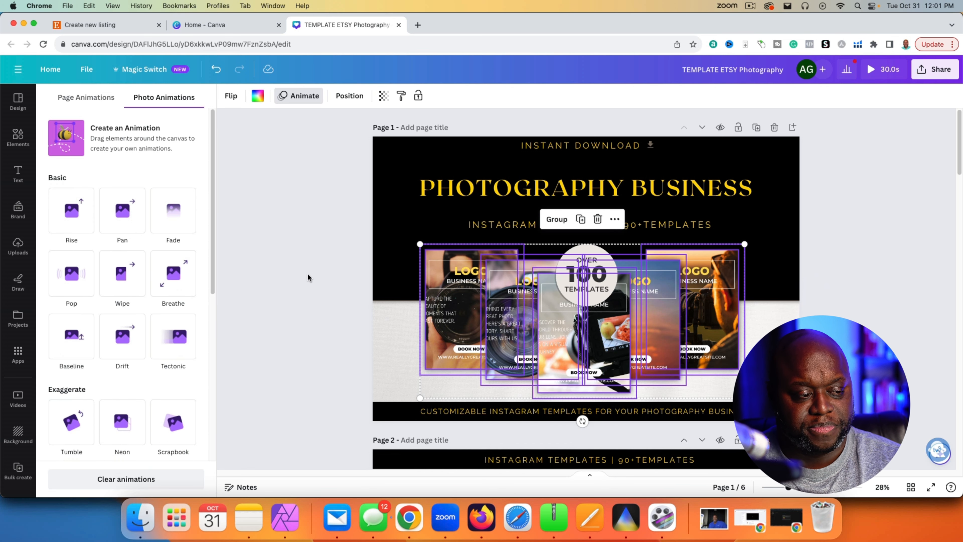
click(308, 275)
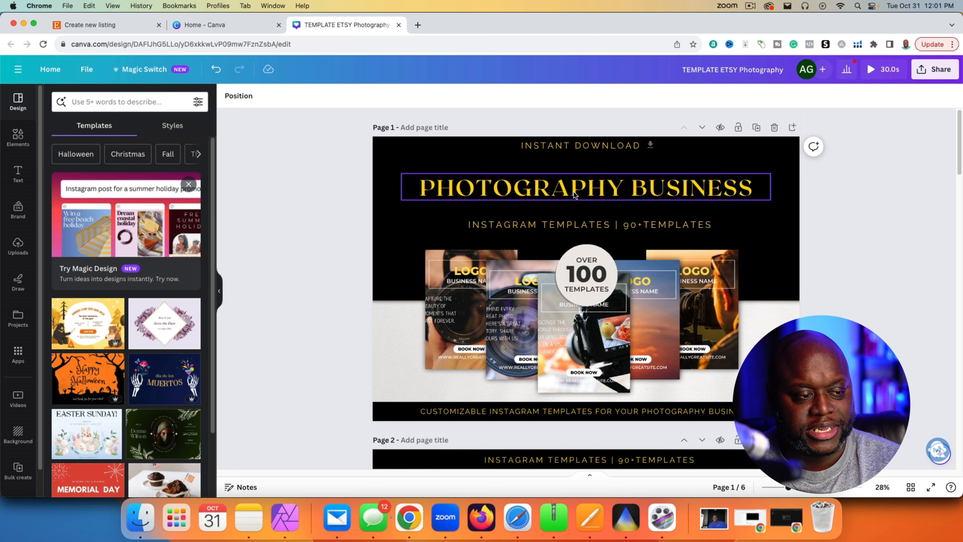
- Animate page 1's PHOTOGRAPHY BUSINESS heading with Typewriter and the INSTAGRAM TEMPLATES | 90+TEMPLATES line with Tectonic
click(564, 192)
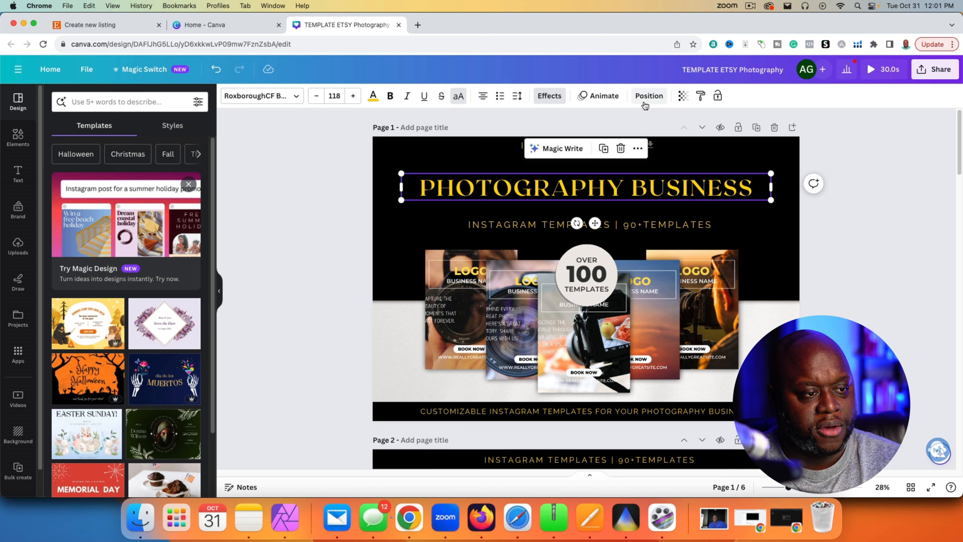
click(596, 97)
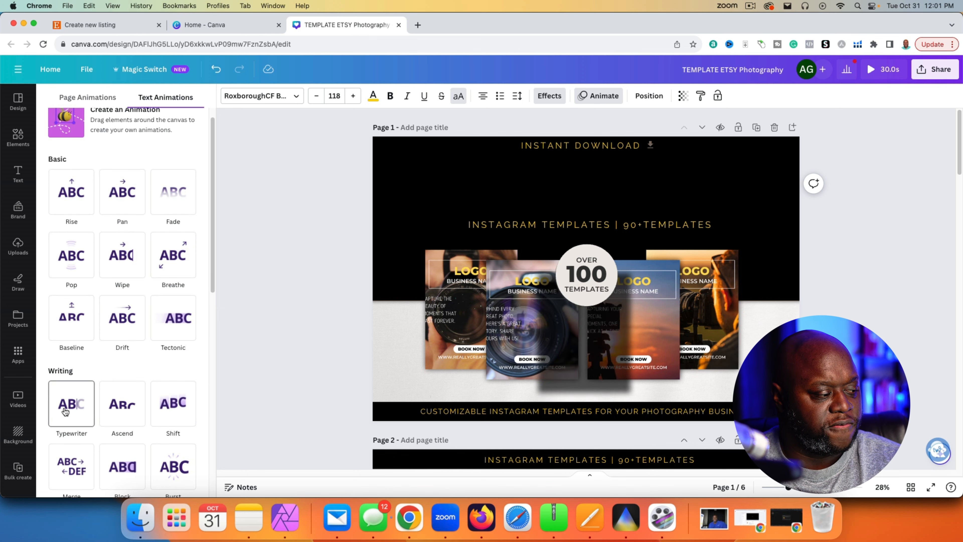
click(70, 405)
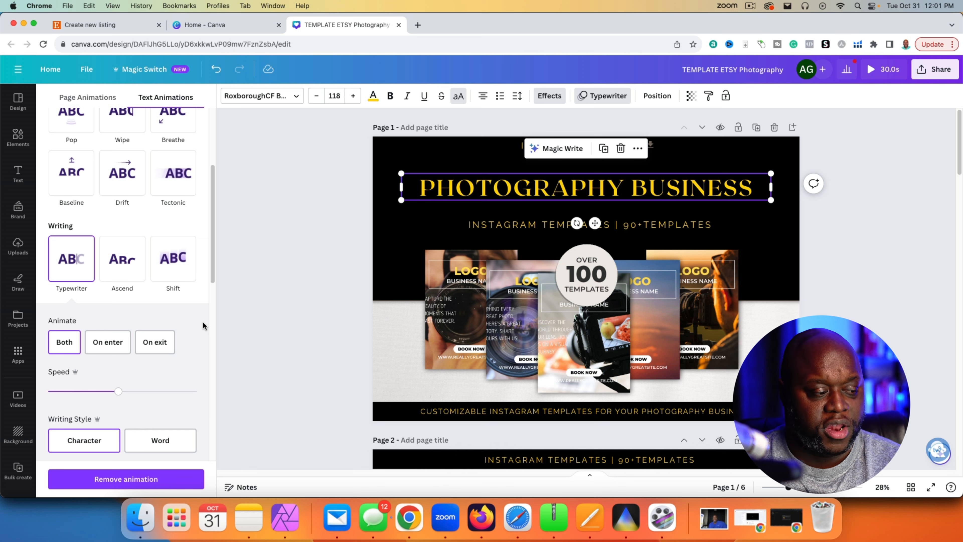
click(682, 224)
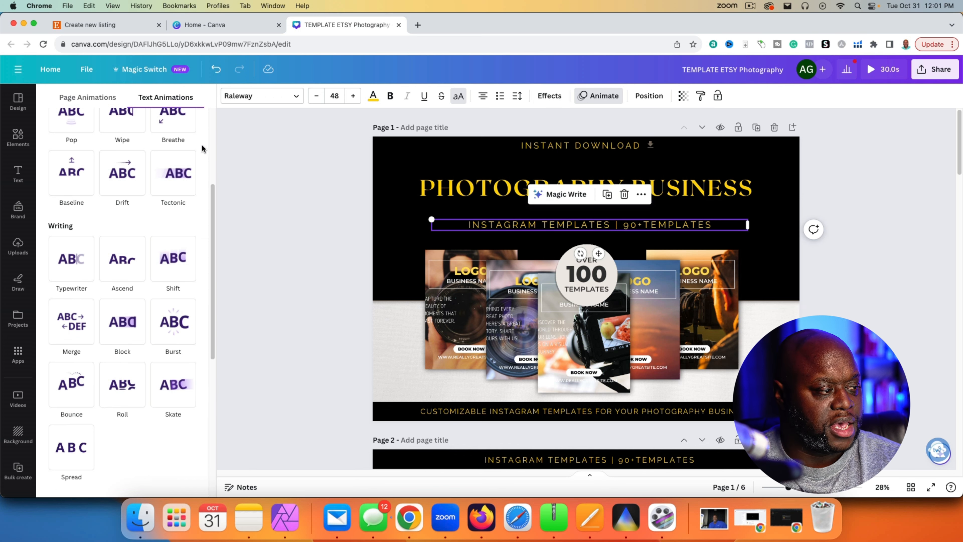
click(173, 173)
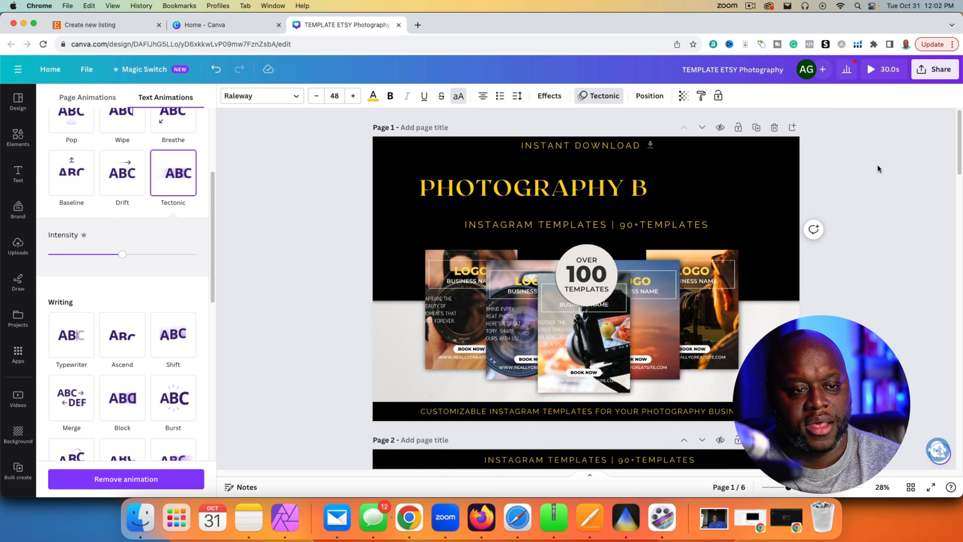
- Download only page 1 of the photography design as an MP4 video
click(935, 69)
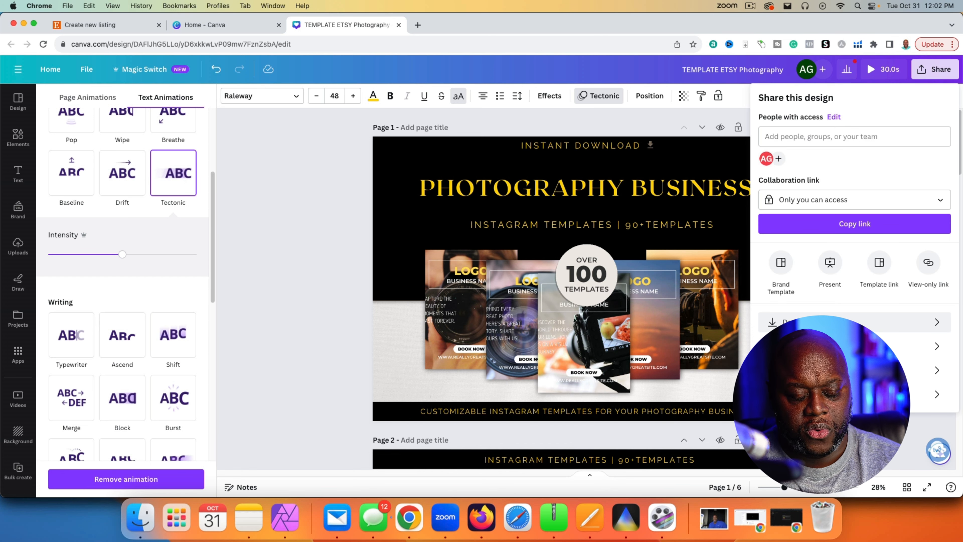
click(797, 322)
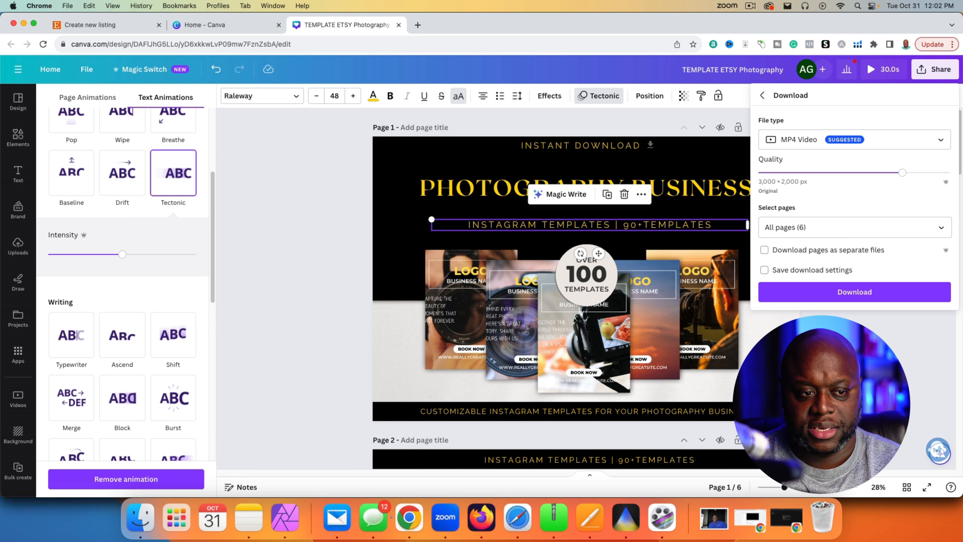
click(938, 227)
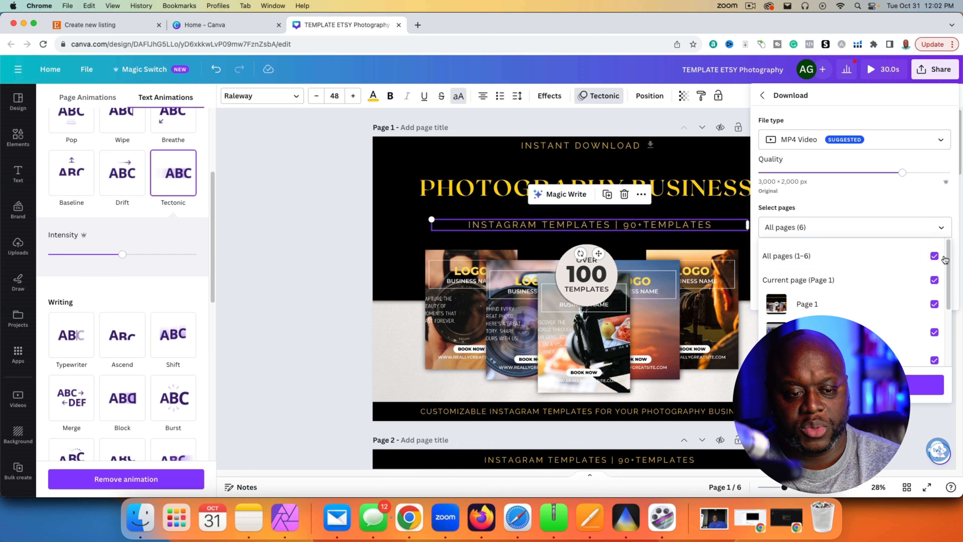
click(933, 280)
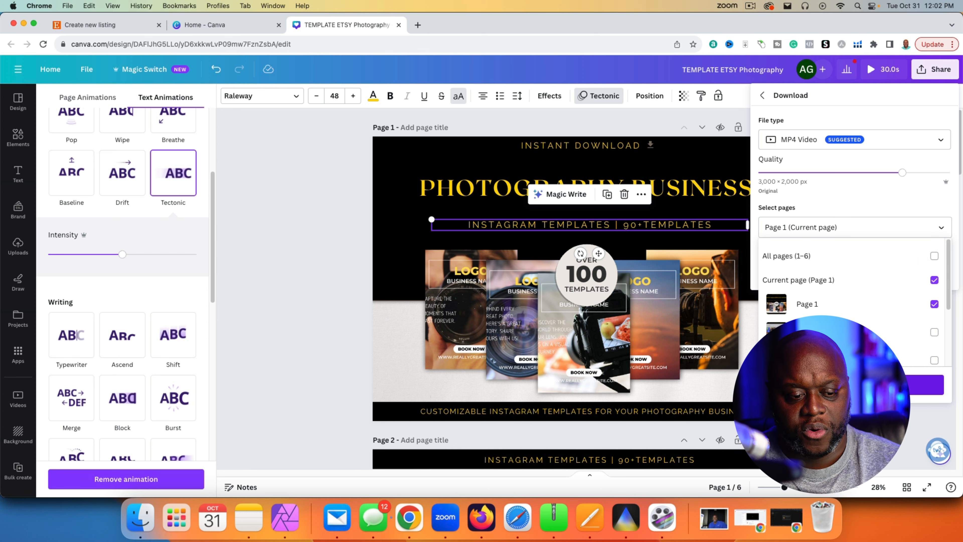
click(925, 386)
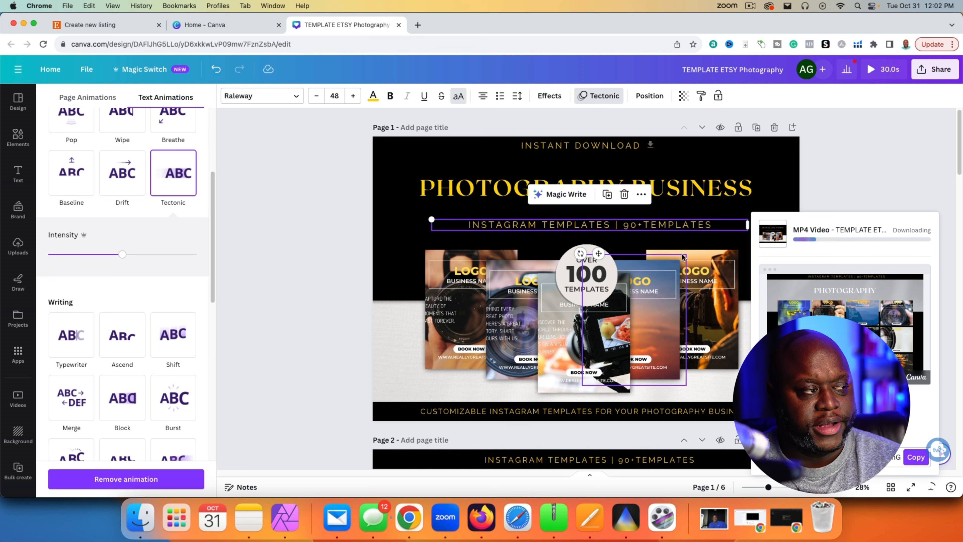
- Check the digital files section of the Etsy listing draft, and open the workout template design from the Canva home page
click(131, 26)
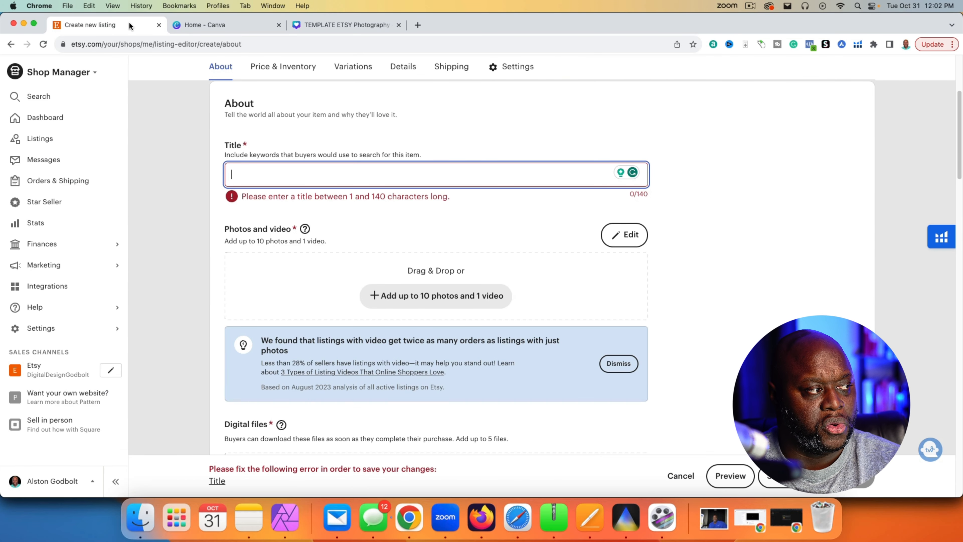
scroll(213, 285, down, 6)
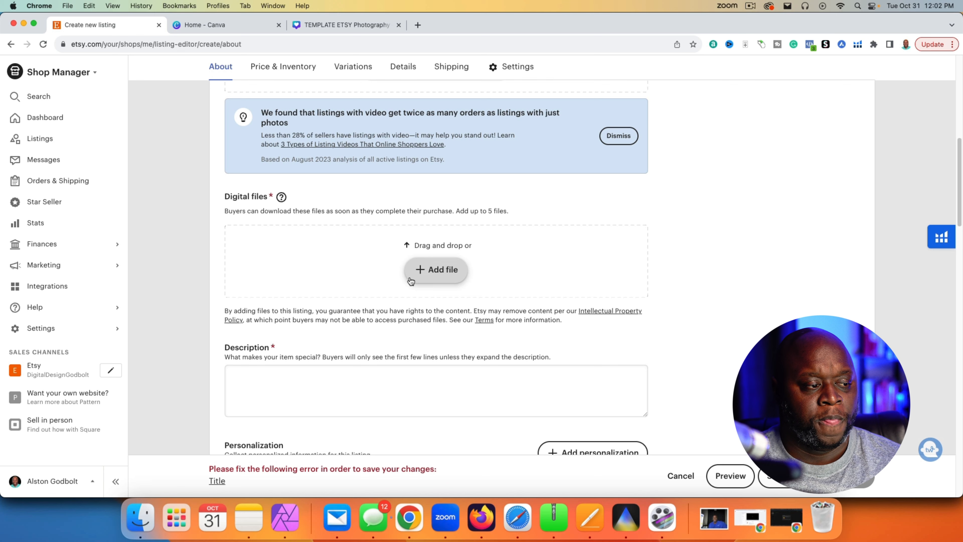
click(218, 25)
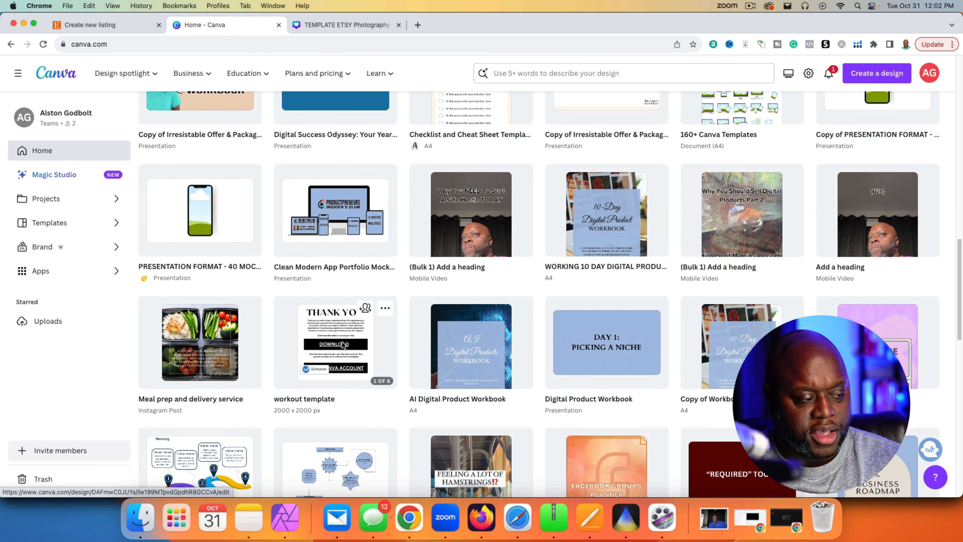
click(360, 359)
click(212, 25)
click(365, 25)
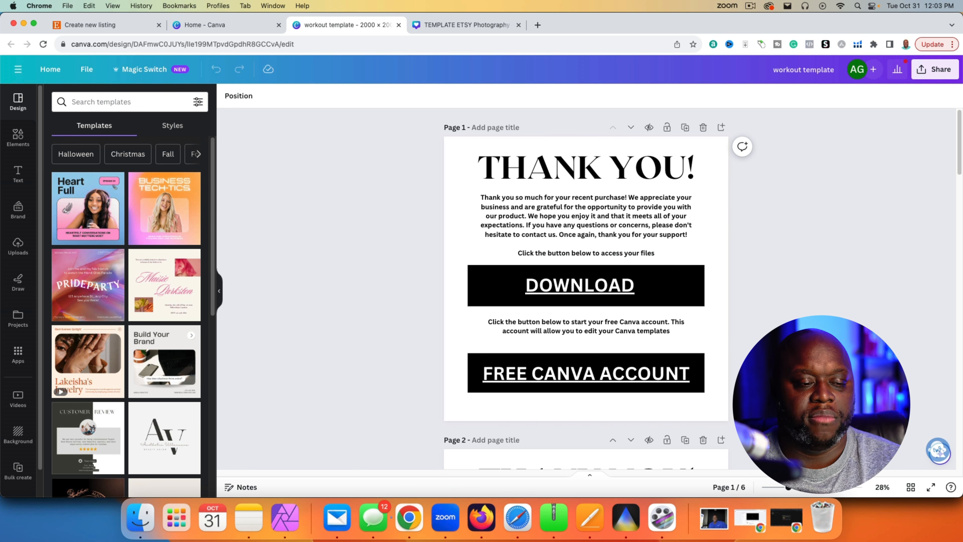
- Download only page 1 of the workout template thank-you design as a PDF Standard file
click(938, 76)
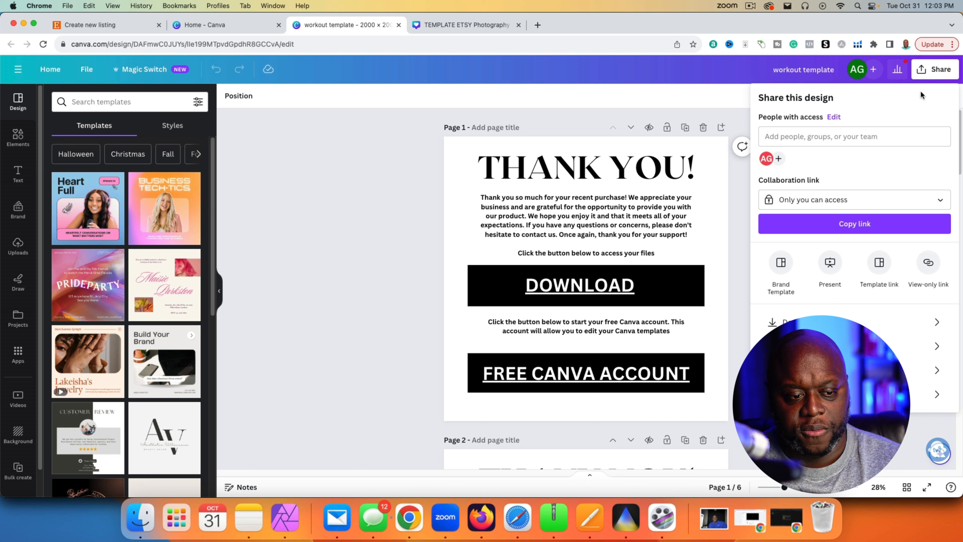
click(873, 322)
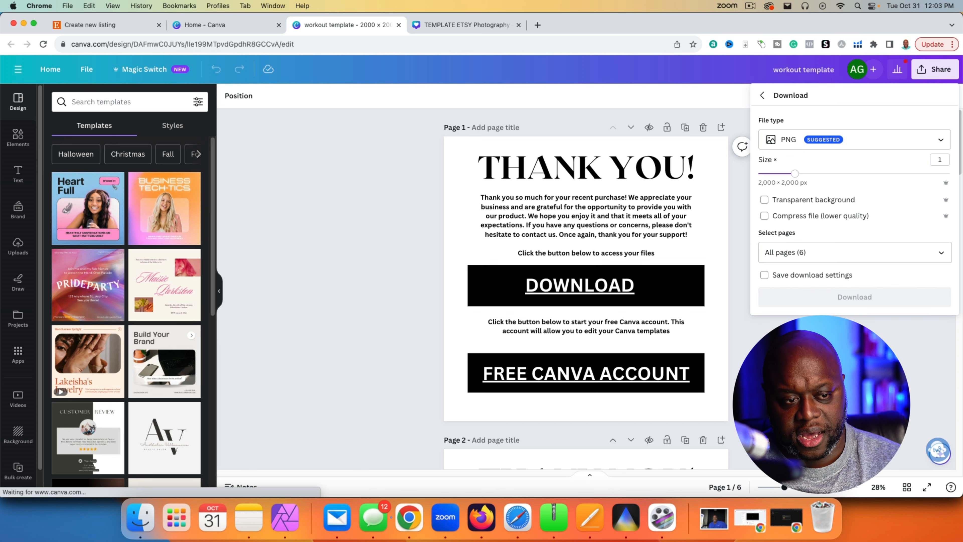
click(866, 144)
click(855, 236)
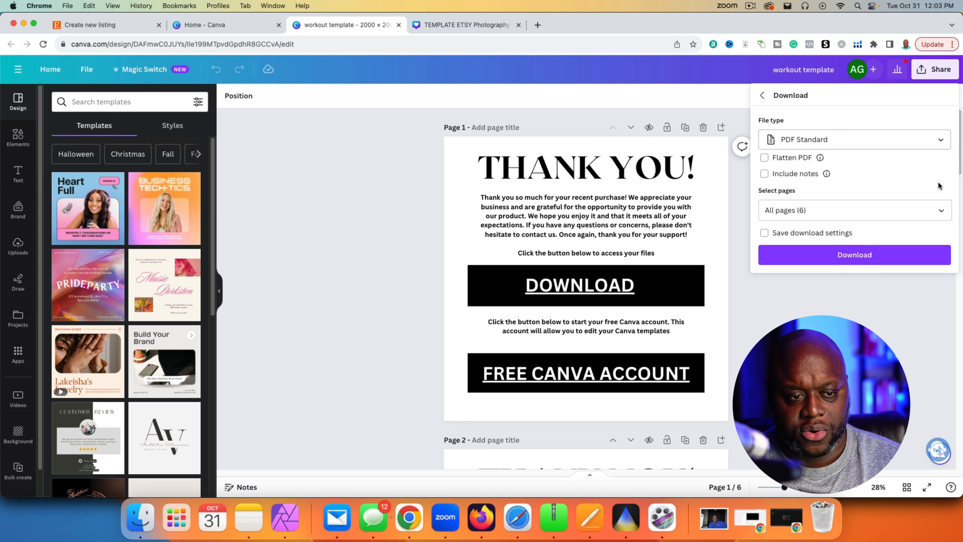
click(940, 210)
click(936, 239)
click(935, 287)
key(Escape)
click(883, 258)
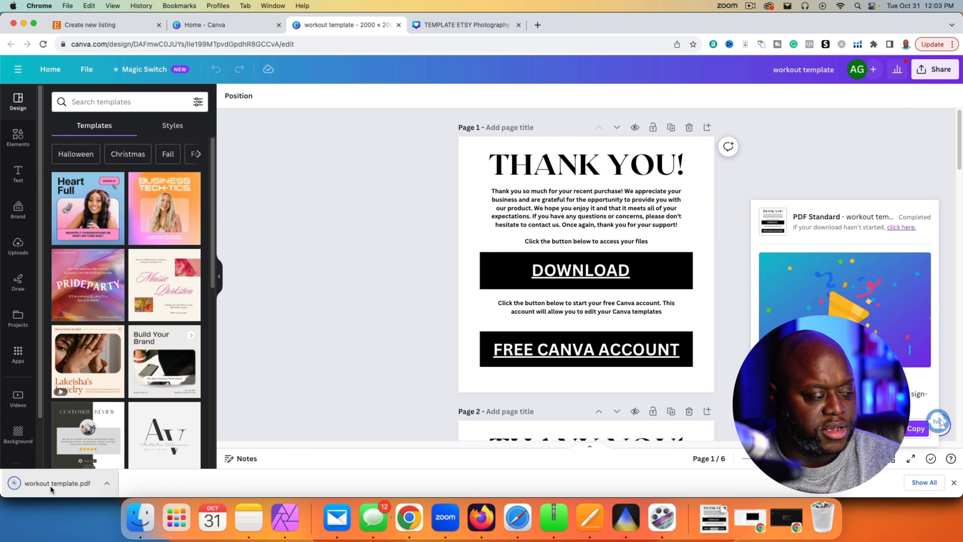
- Open the downloaded workout template.pdf and check its content
click(50, 486)
scroll(584, 237, down, 5)
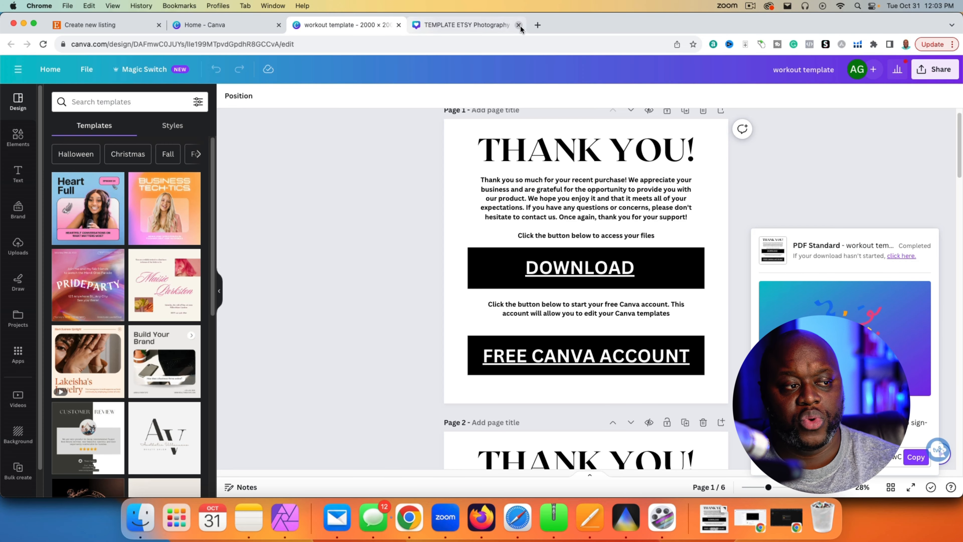
click(518, 25)
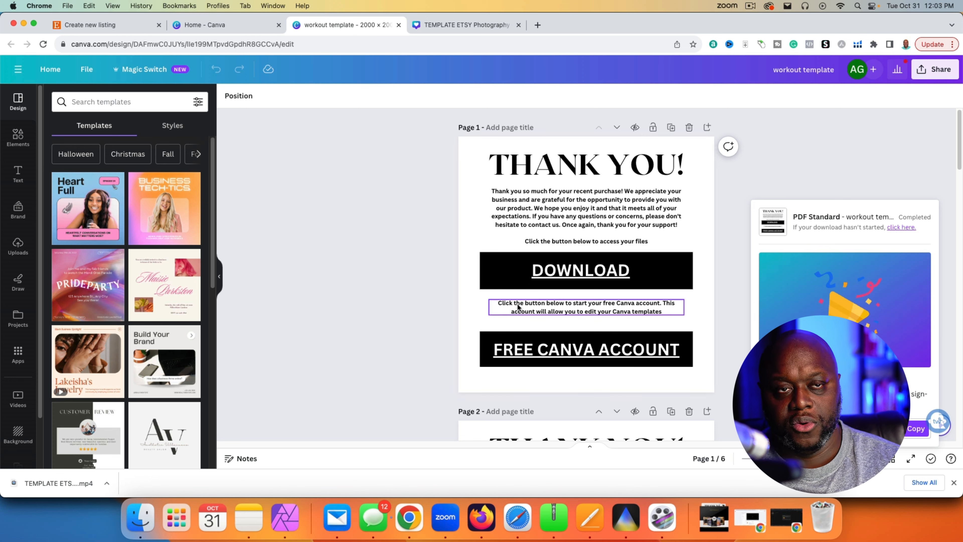
- Play the downloaded TEMPLATE ETSY Photography MP4 in QuickTime Player to check its animations, and close the player window
click(60, 482)
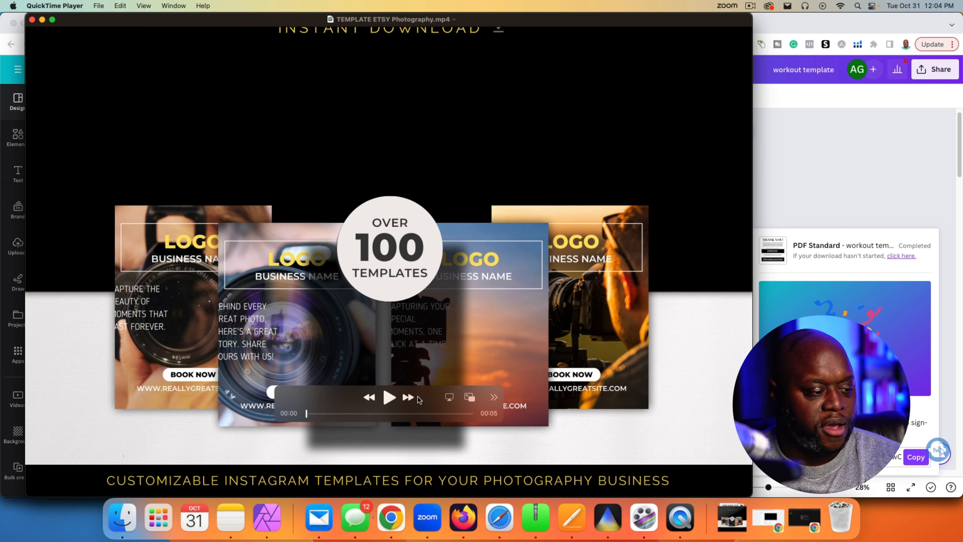
click(387, 400)
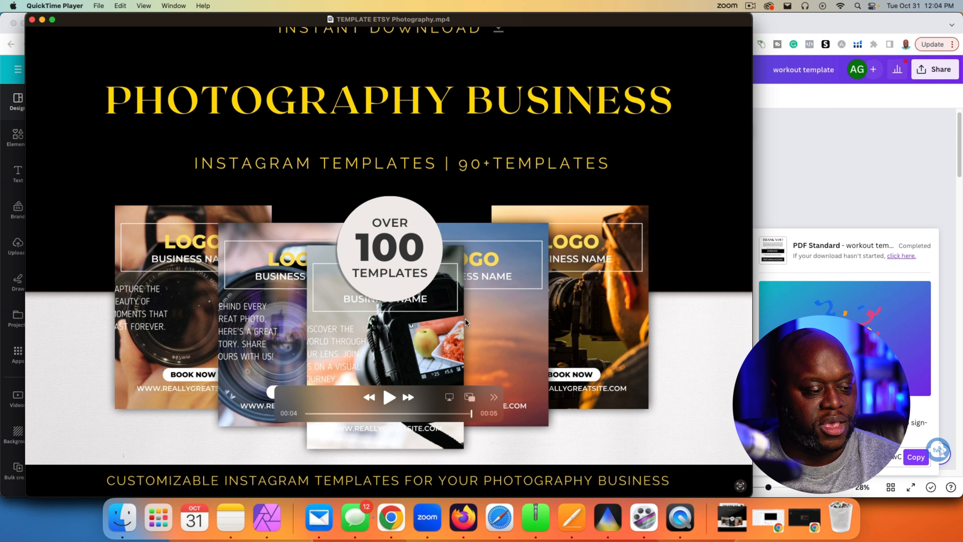
click(389, 397)
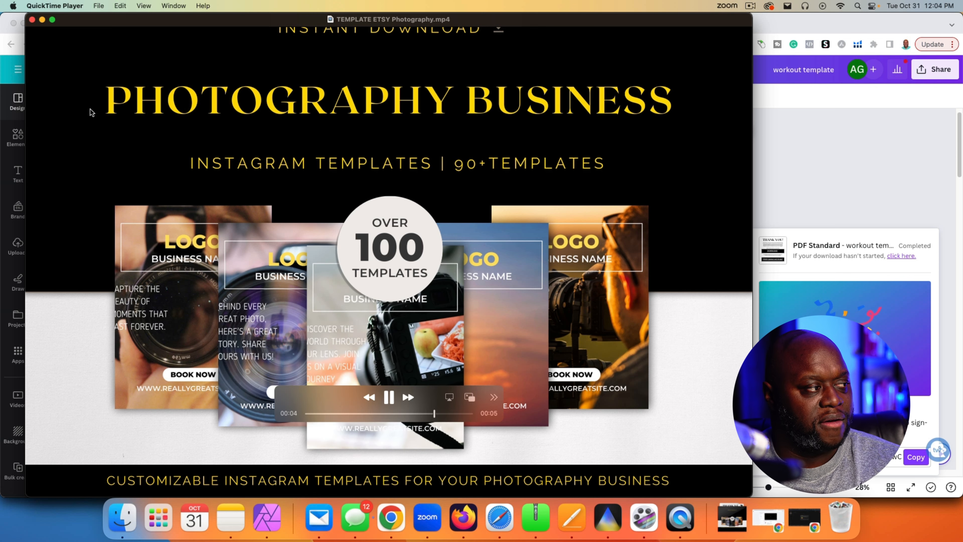
click(32, 20)
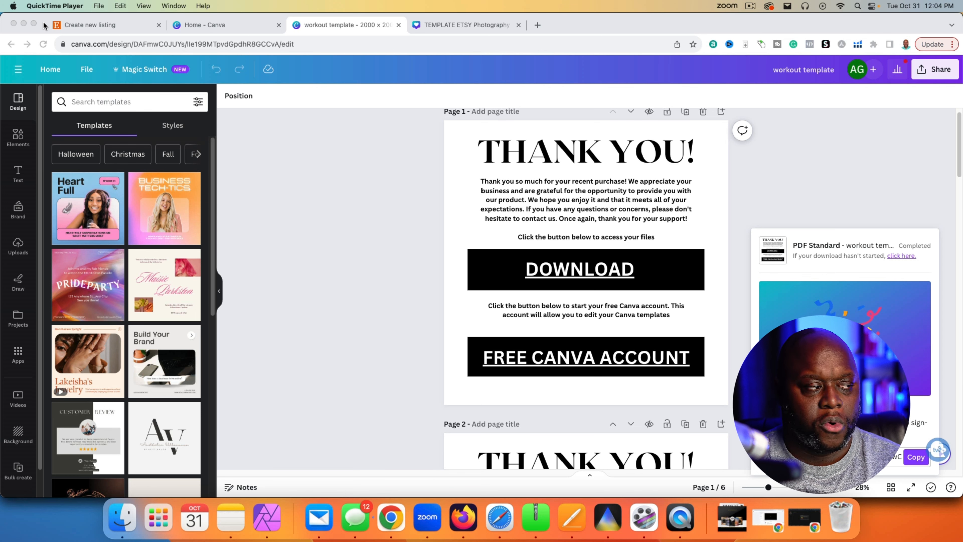
- Switch to the Etsy listing draft and review its title, photos and video, digital files, description, and price and inventory sections
click(104, 27)
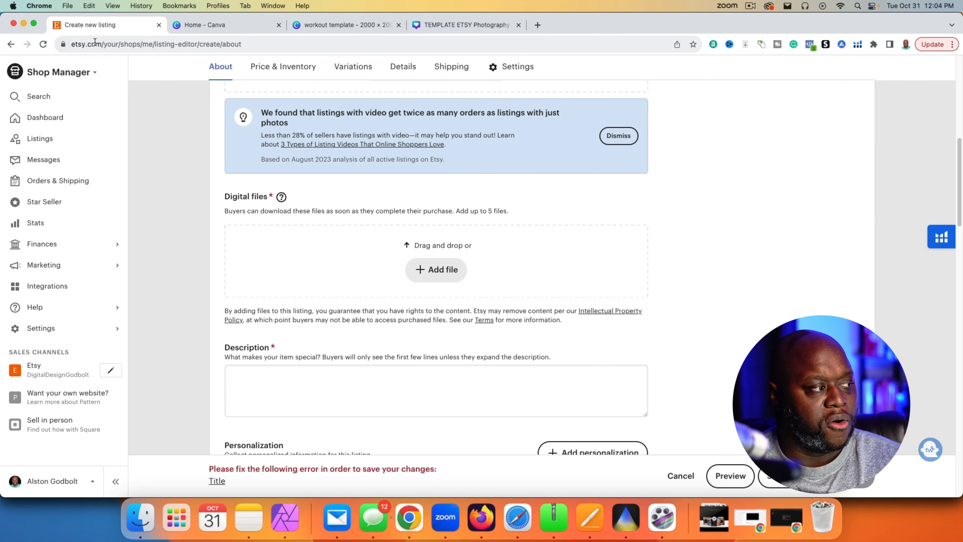
scroll(286, 299, down, 3)
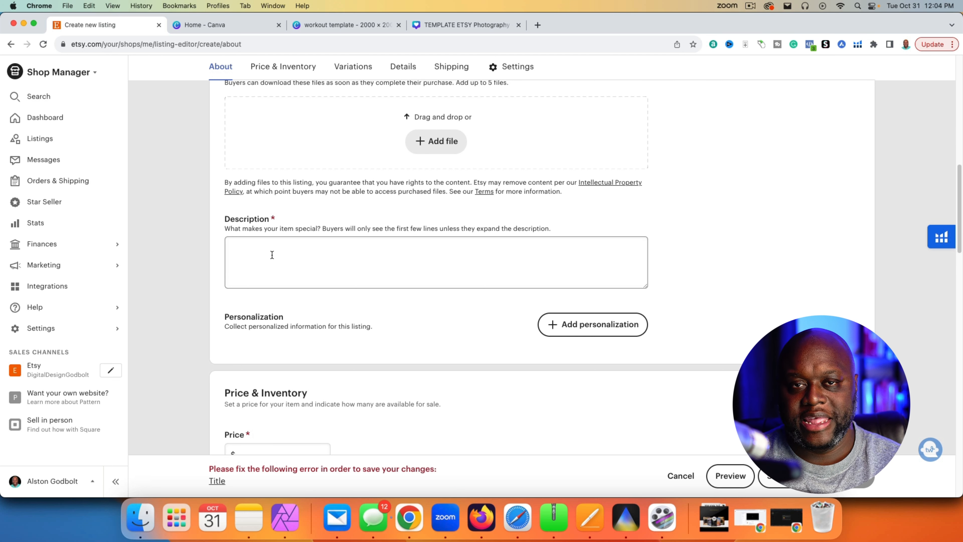
scroll(271, 253, up, 8)
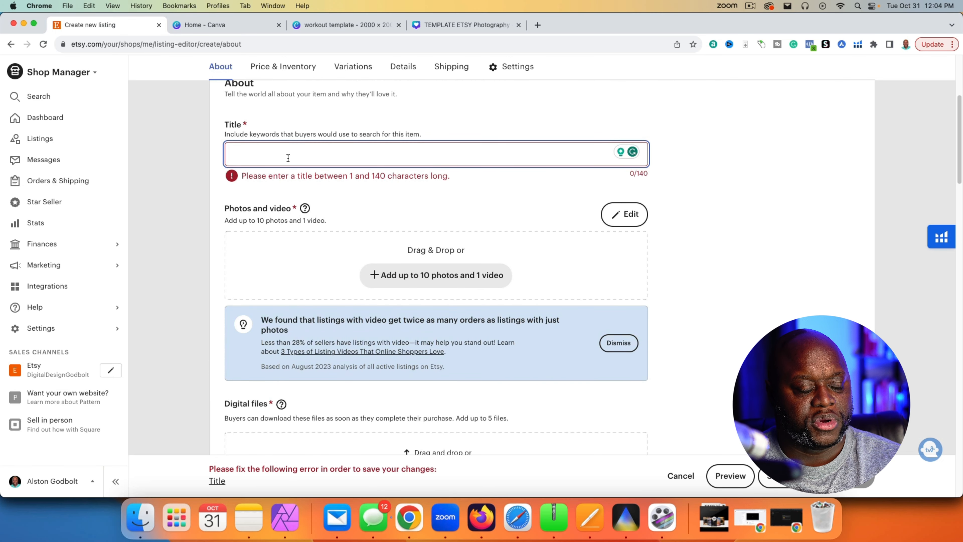
scroll(308, 257, down, 10)
scroll(420, 279, down, 9)
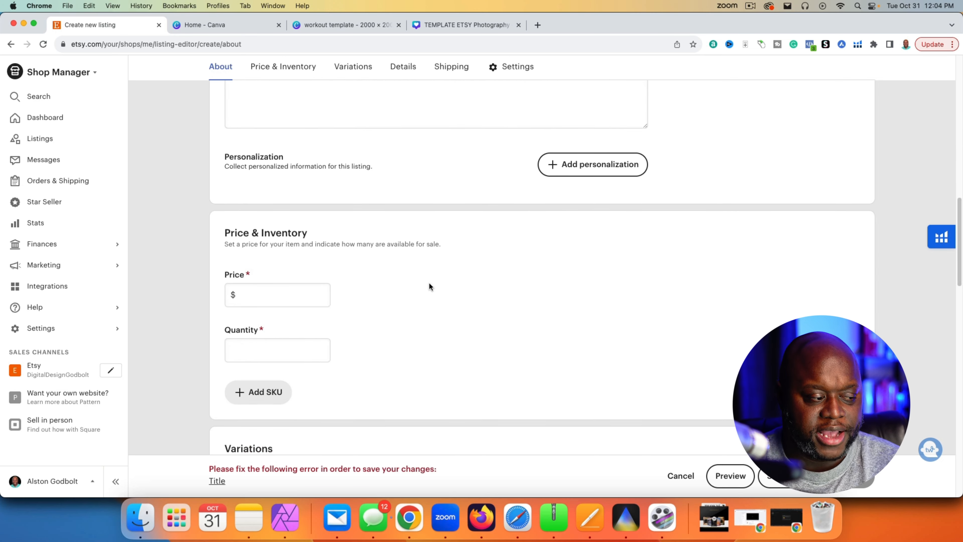
scroll(440, 284, up, 7)
scroll(437, 288, up, 6)
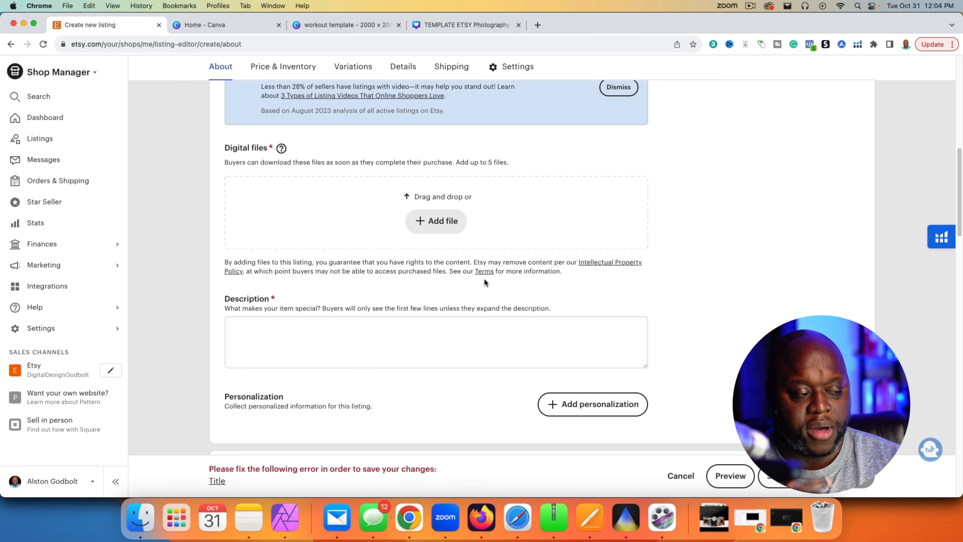
- Set the listing's quantity to 10 in the price and inventory section
scroll(481, 279, down, 8)
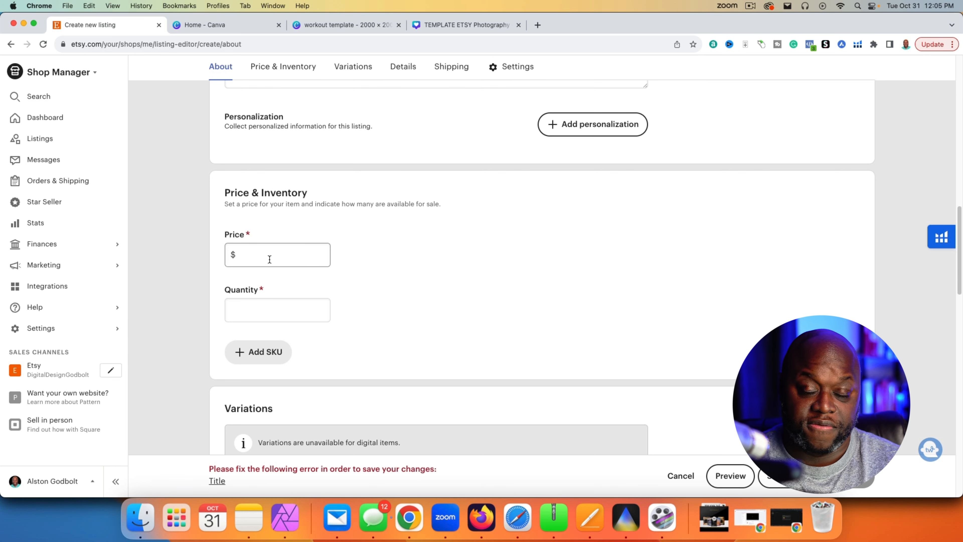
click(308, 308)
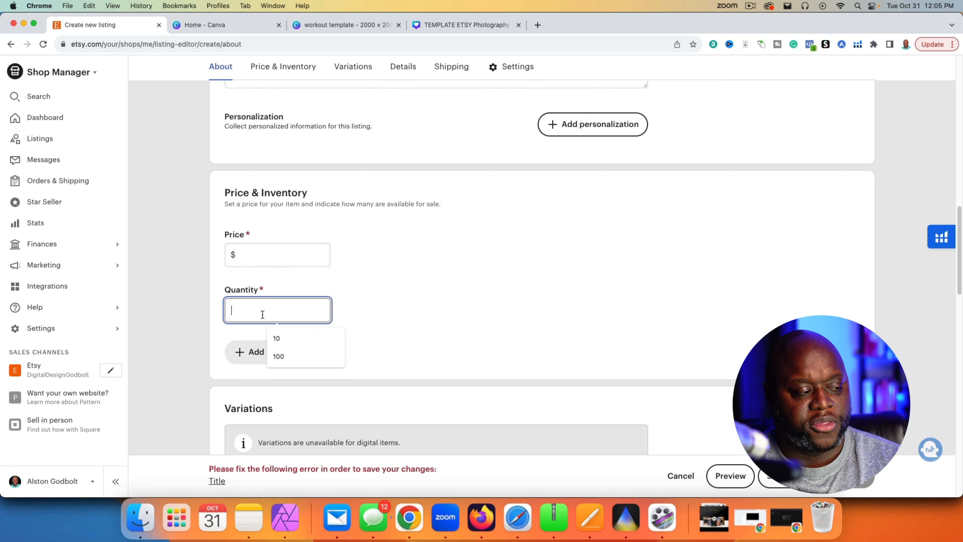
click(303, 336)
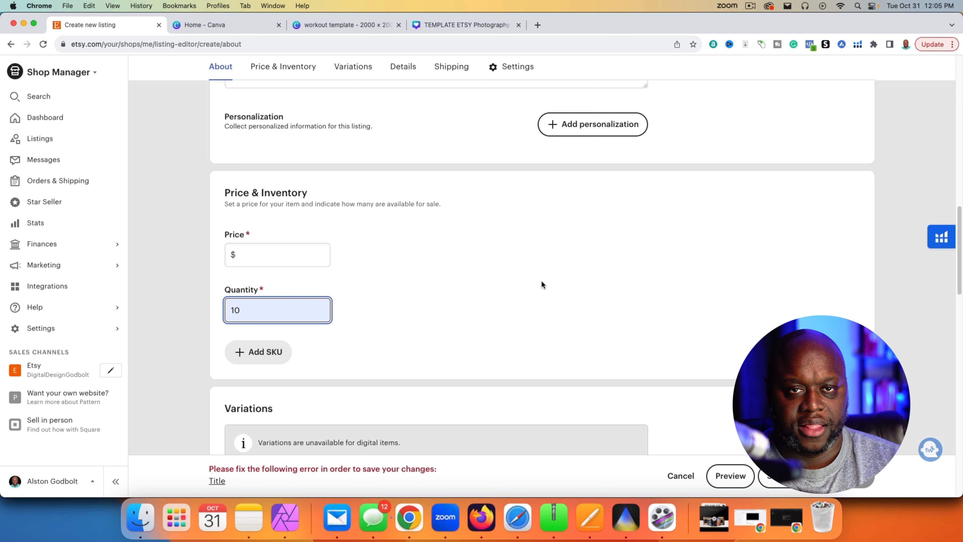
- Search the listing categories for planner and assign the Planner Templates category
scroll(540, 335, down, 10)
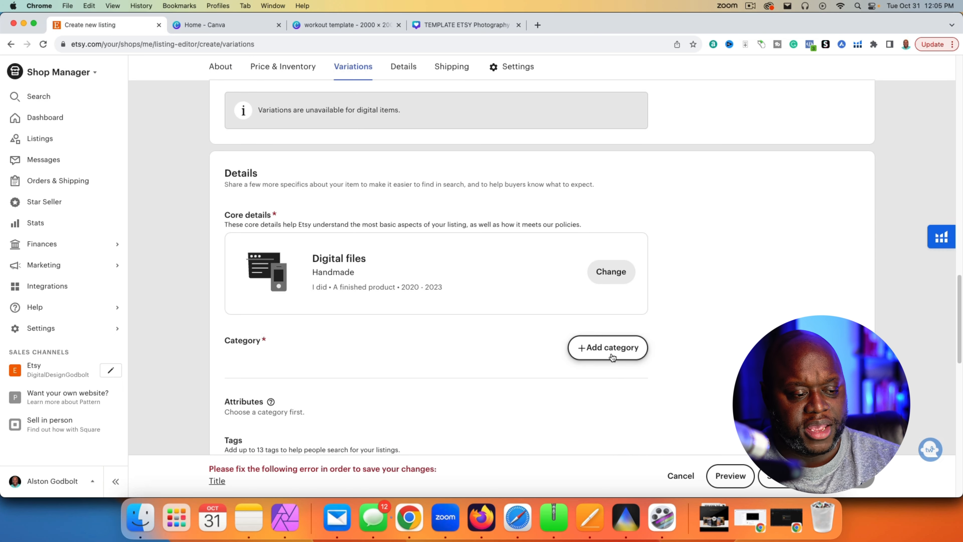
click(607, 347)
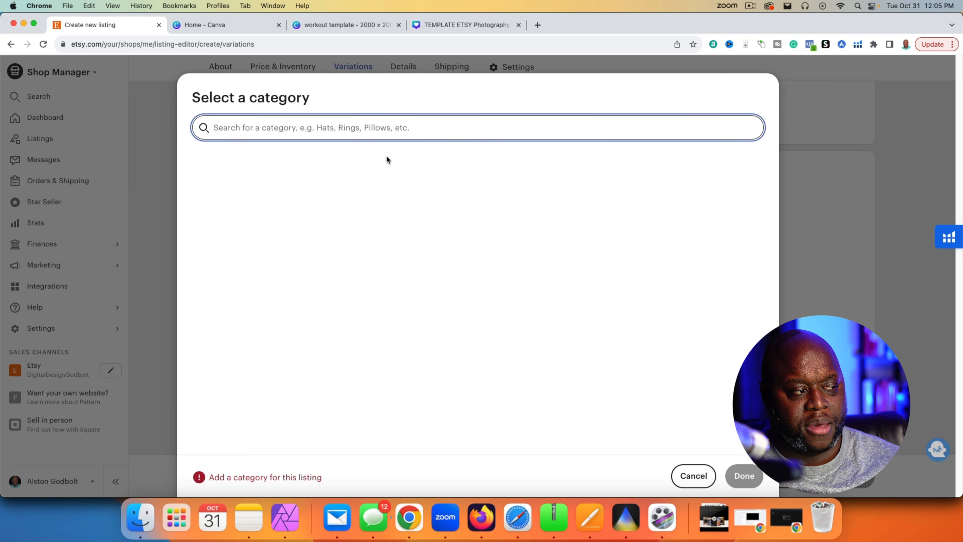
text(planner)
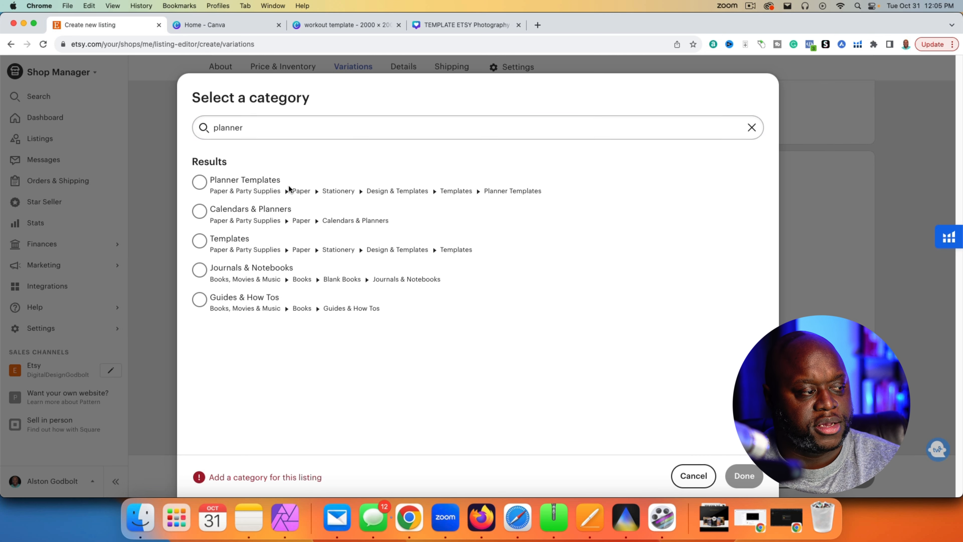
click(289, 189)
click(734, 477)
- Review the listing's color attributes, tags, materials, shipping, available shop sections, and renewal options without changing them
scroll(634, 413, down, 9)
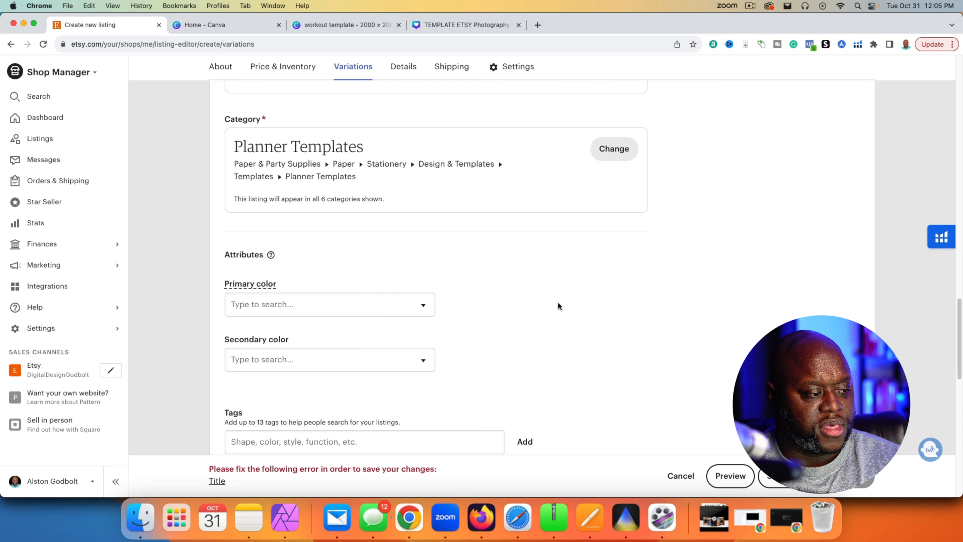
click(248, 325)
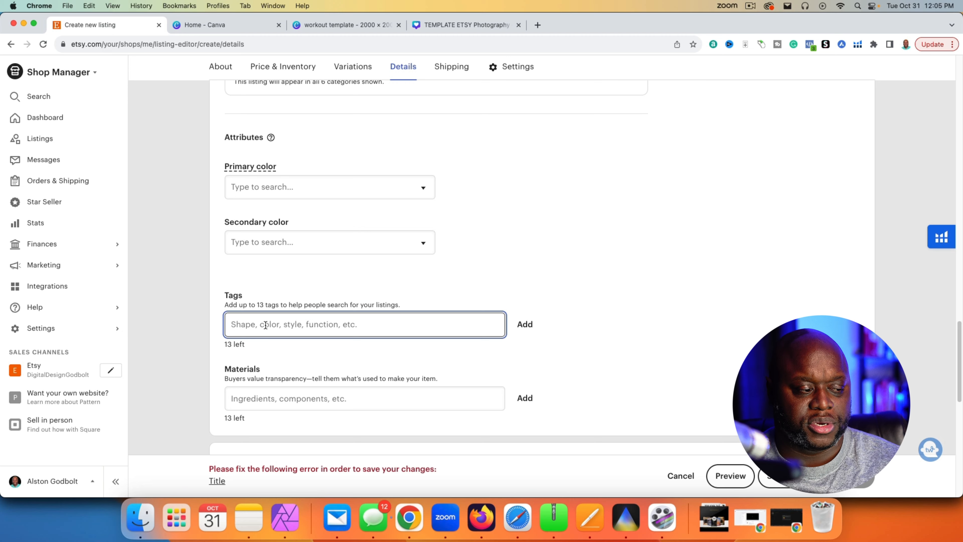
scroll(596, 367, down, 10)
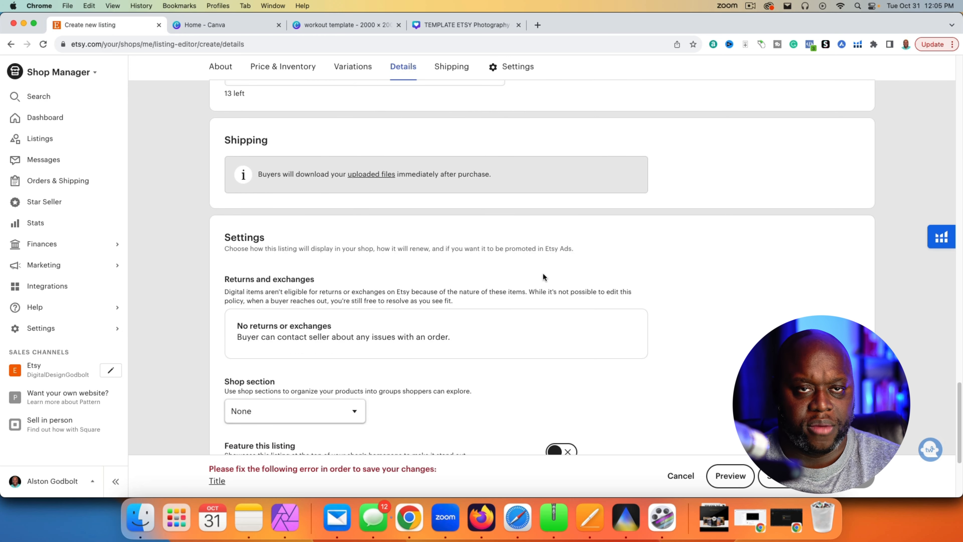
scroll(543, 276, down, 5)
click(325, 251)
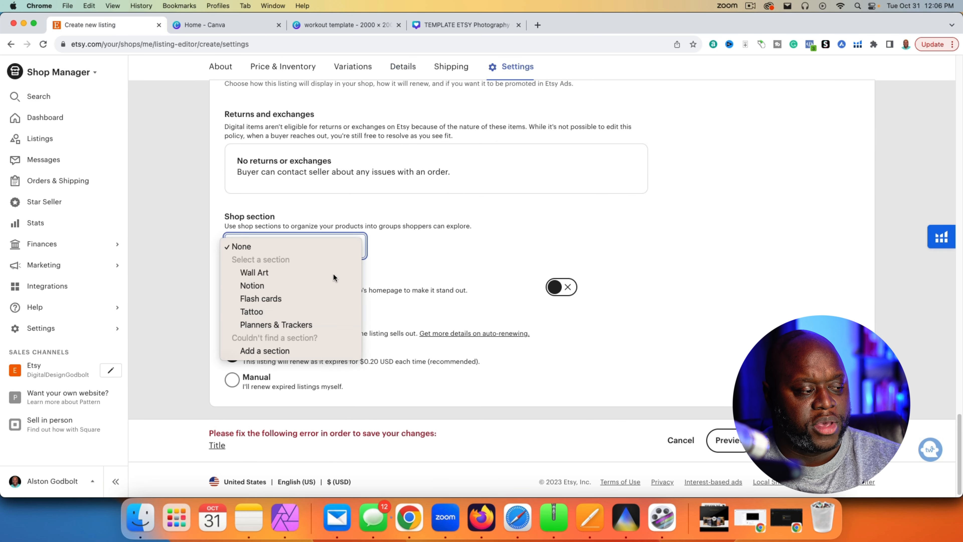
click(488, 241)
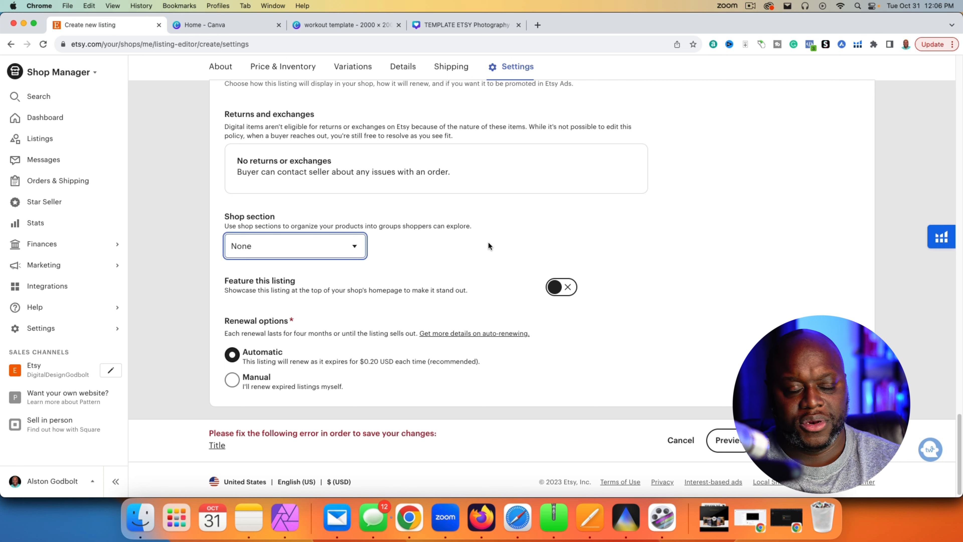
scroll(493, 243, down, 1)
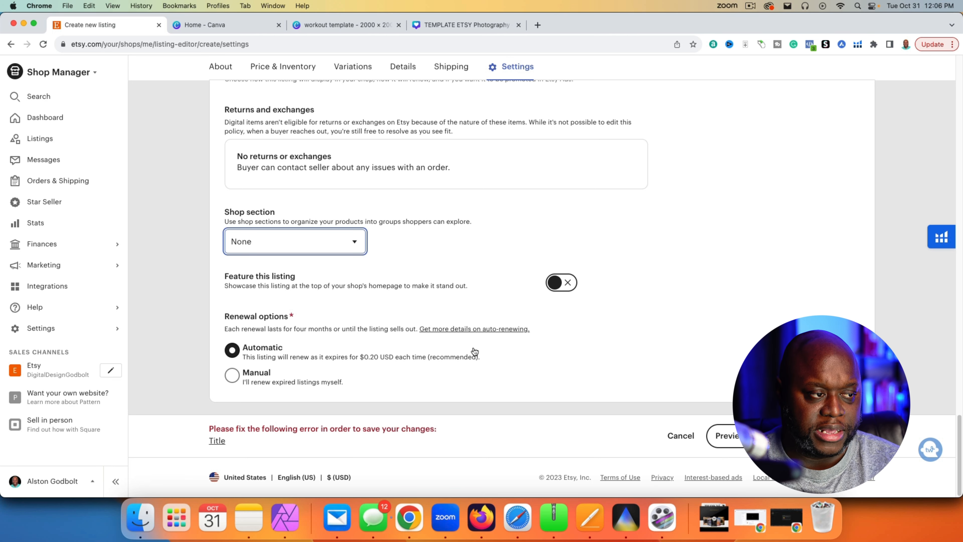
- Return to the start of the listing form and recheck the title, photos and video, digital files, and description sections
scroll(471, 345, up, 10)
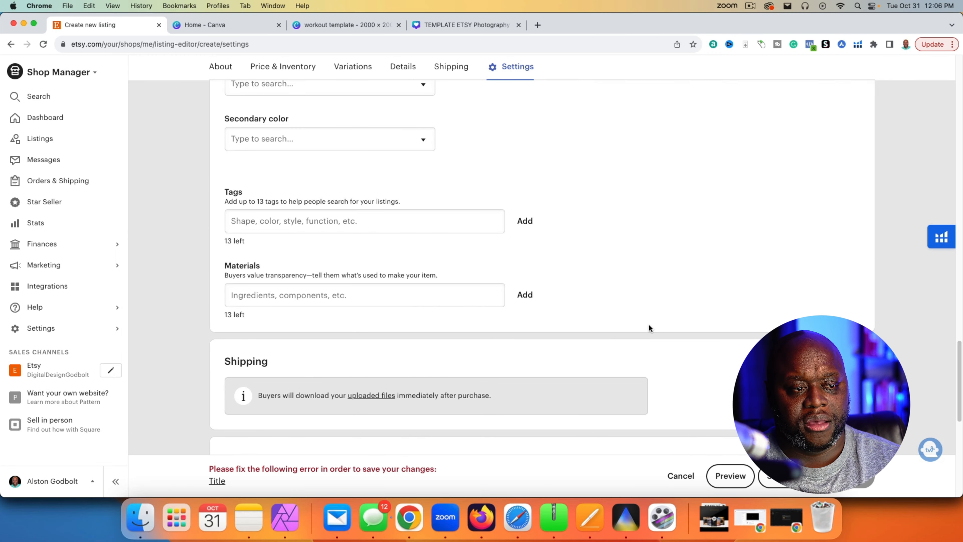
scroll(729, 330, up, 15)
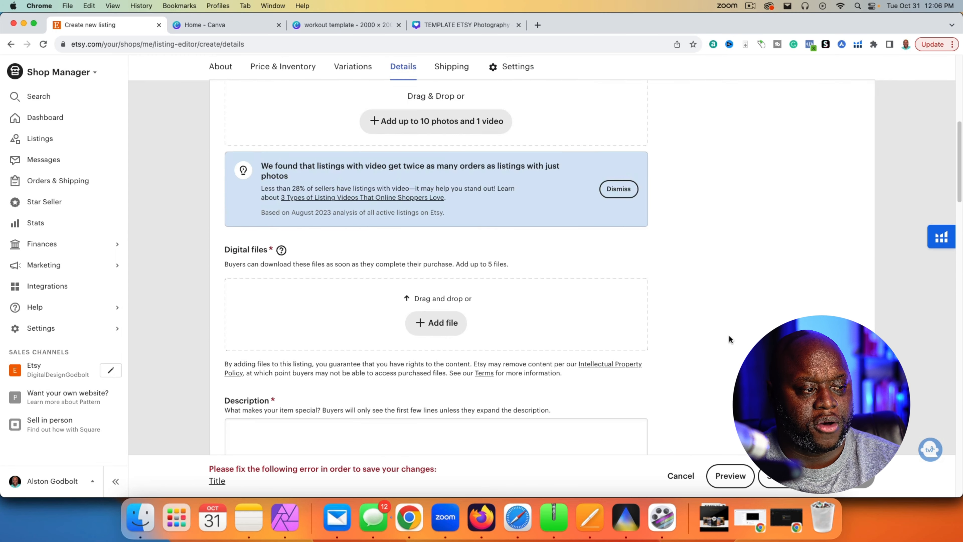
scroll(417, 336, up, 10)
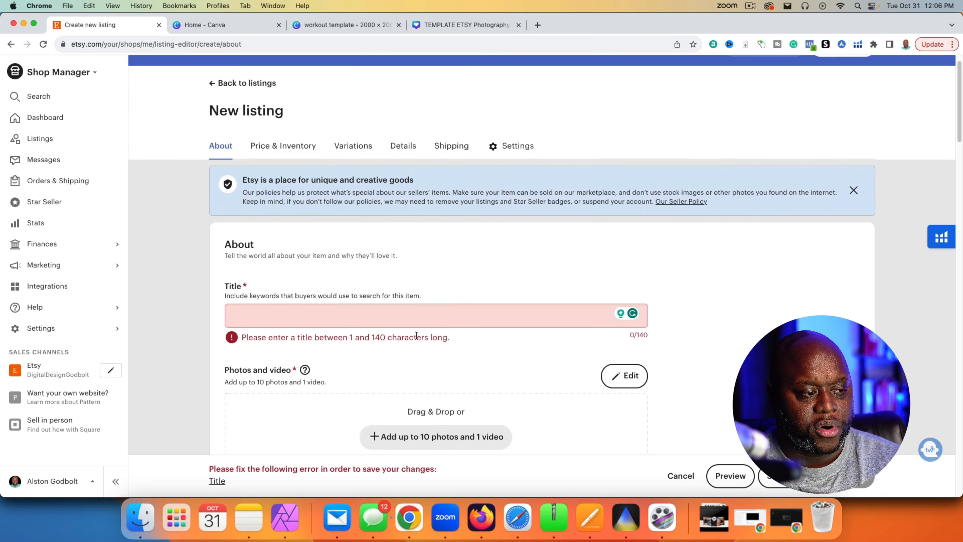
scroll(416, 335, down, 5)
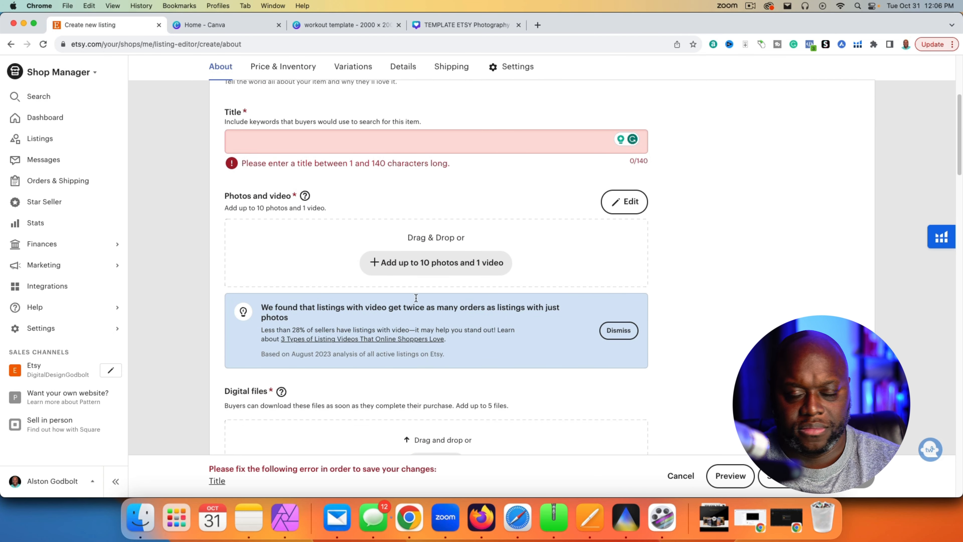
scroll(475, 357, down, 7)
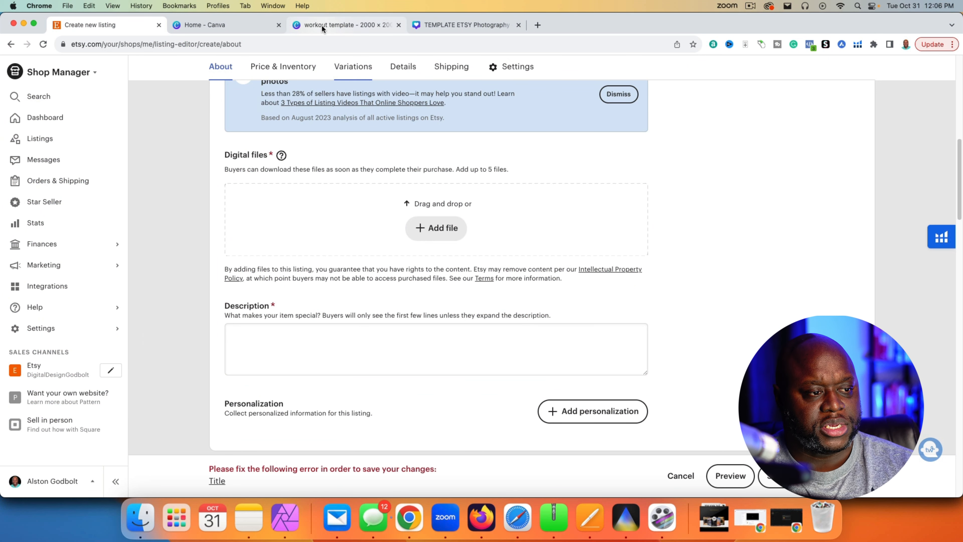
- Switch to the workout template design in Canva and check the PDF Standard option among the download file types
click(343, 25)
click(935, 70)
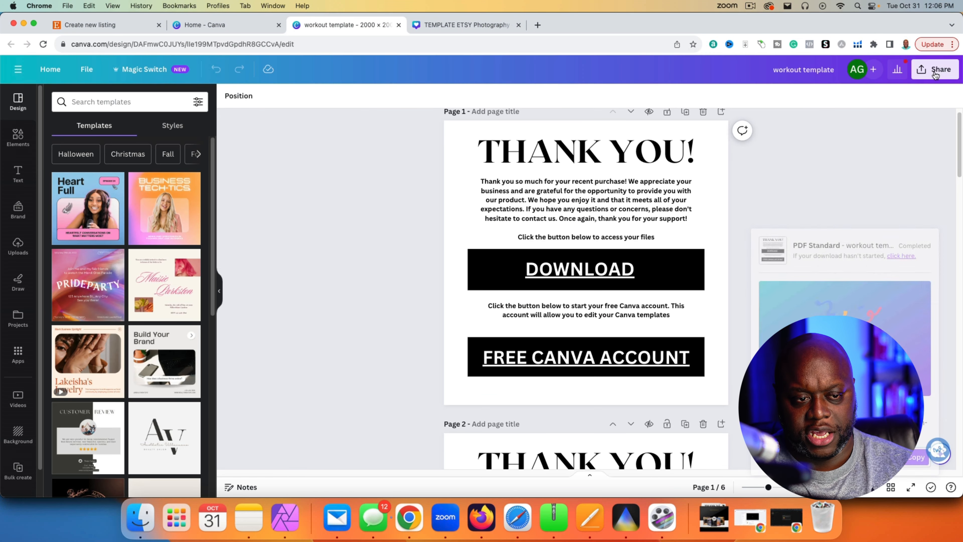
click(781, 264)
click(895, 147)
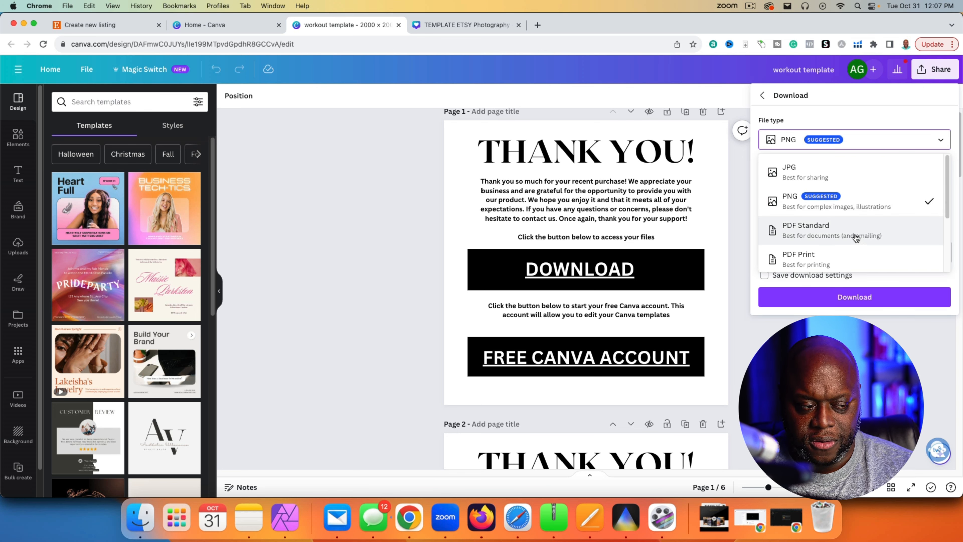
click(390, 285)
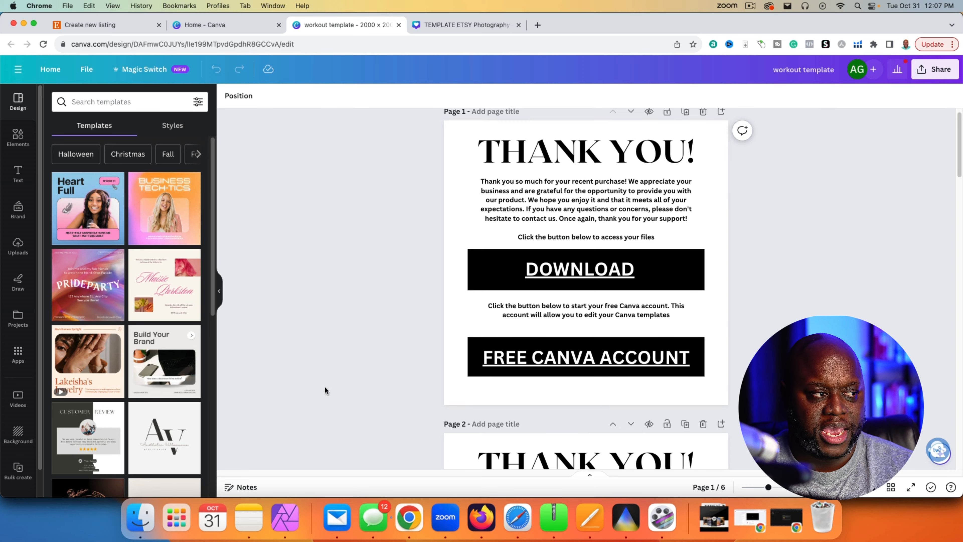
- Switch back to the Etsy listing and add workout template.pdf from the Downloads folder as its digital file
click(95, 29)
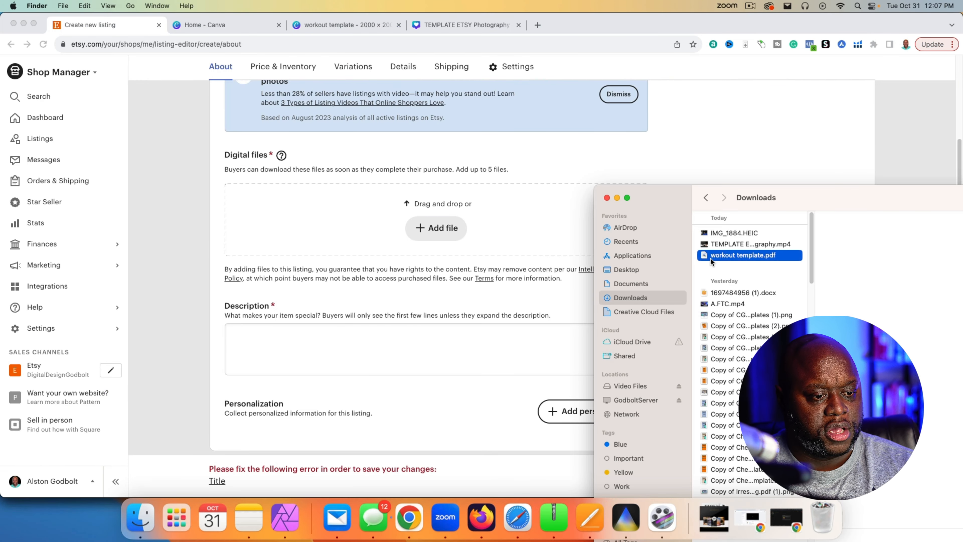
drag(709, 257, 389, 222)
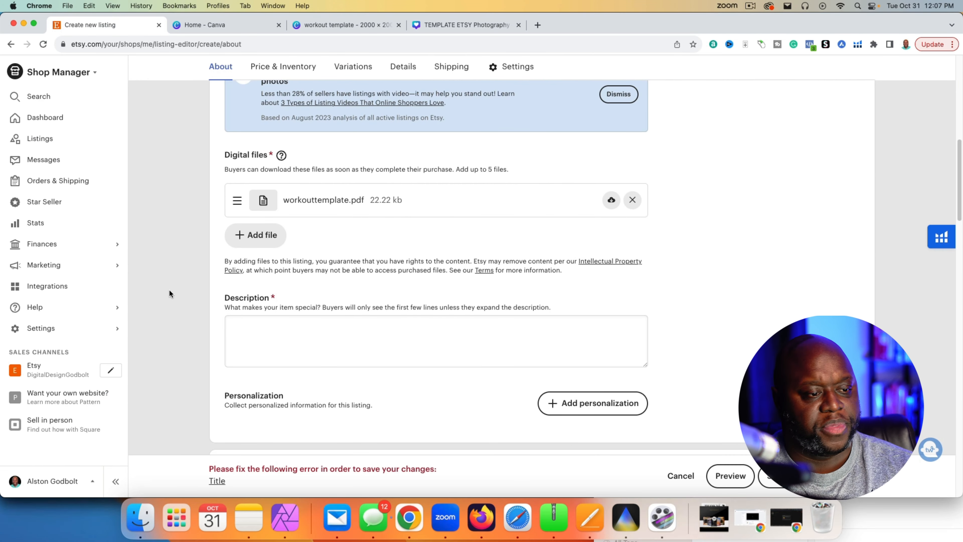